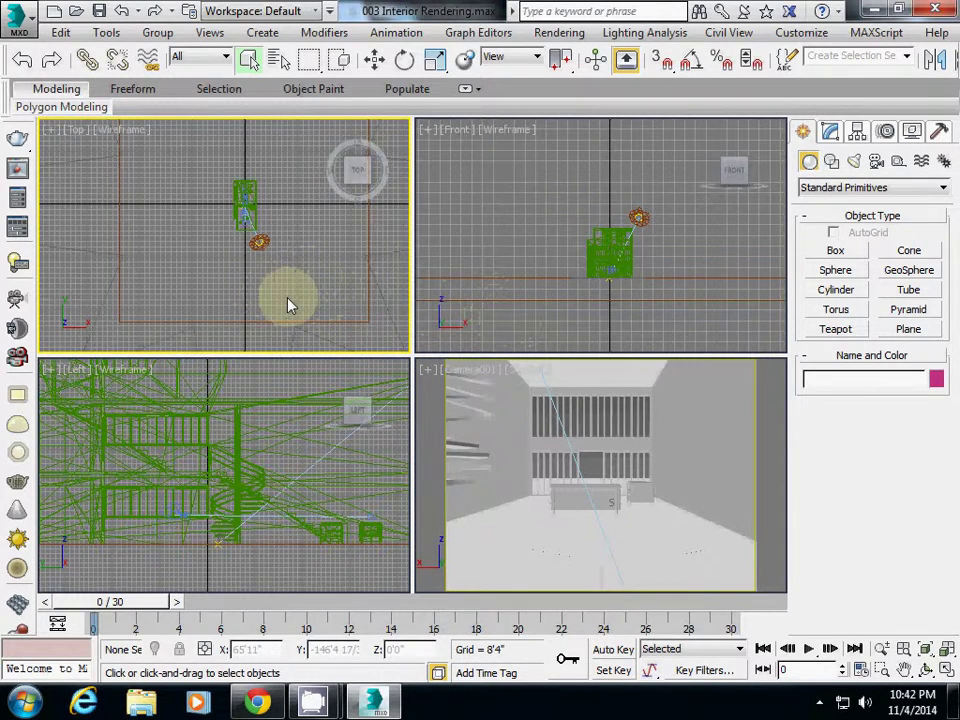
# Step: Open Render Setup and confirm V-Ray Edu 3.00.07 is the production renderer
pyautogui.rightClick(343, 296)
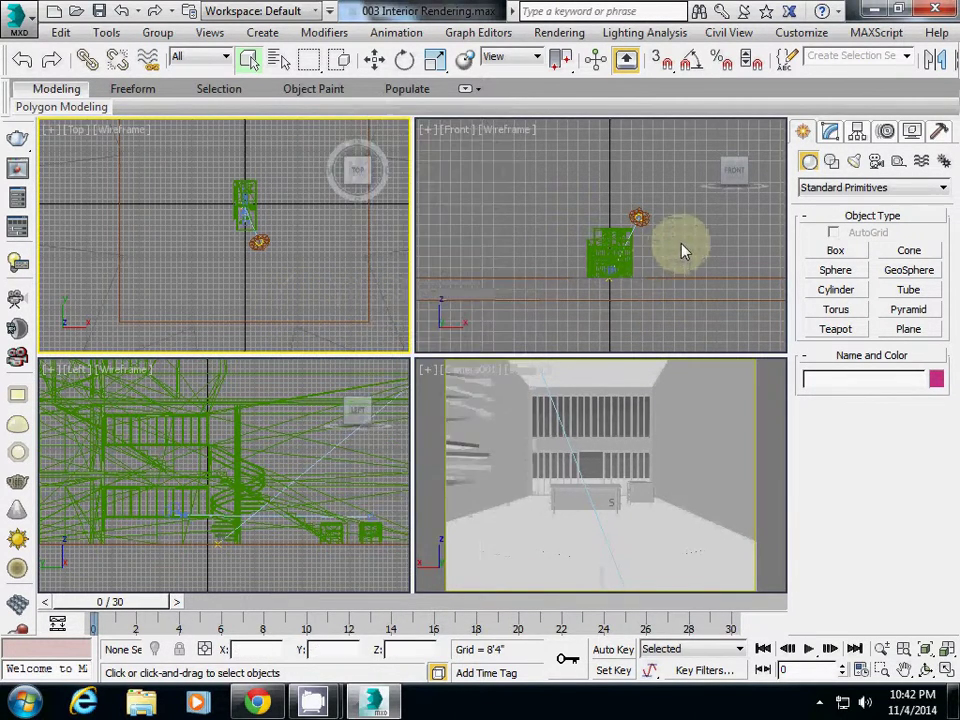
pyautogui.moveTo(836, 60); pyautogui.dragTo(572, 64)
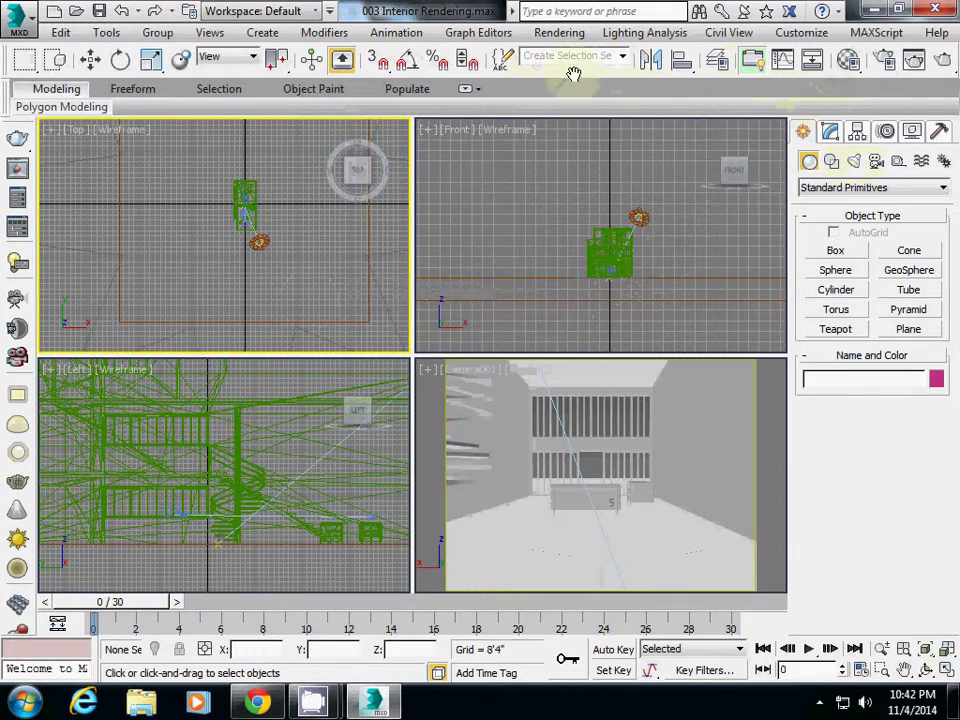
pyautogui.click(887, 63)
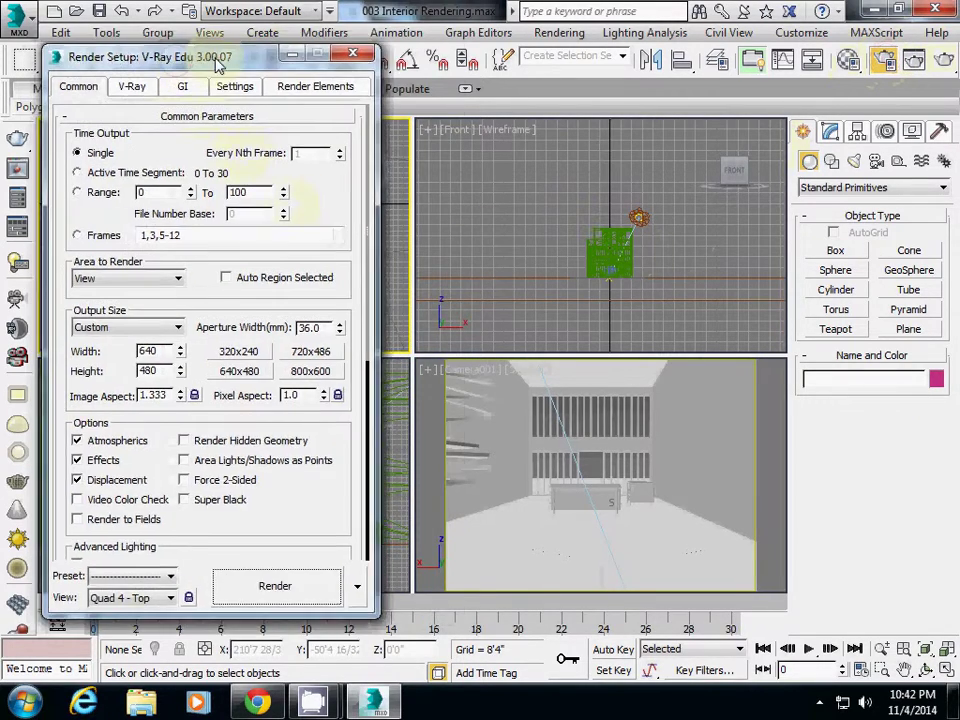
pyautogui.scroll(-5, 345, 483)
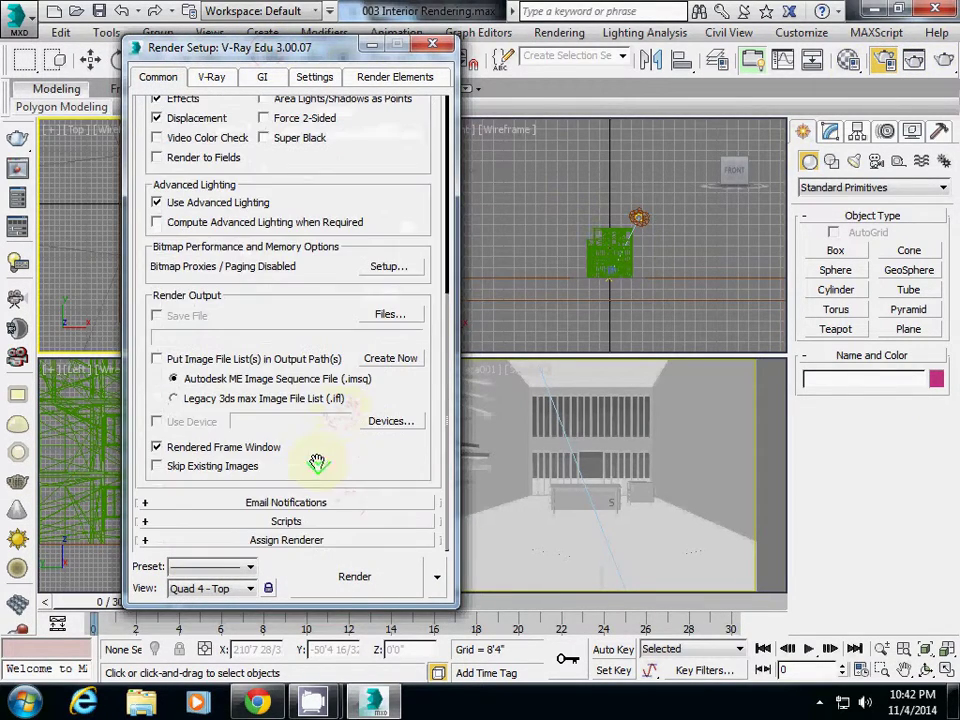
pyautogui.click(305, 540)
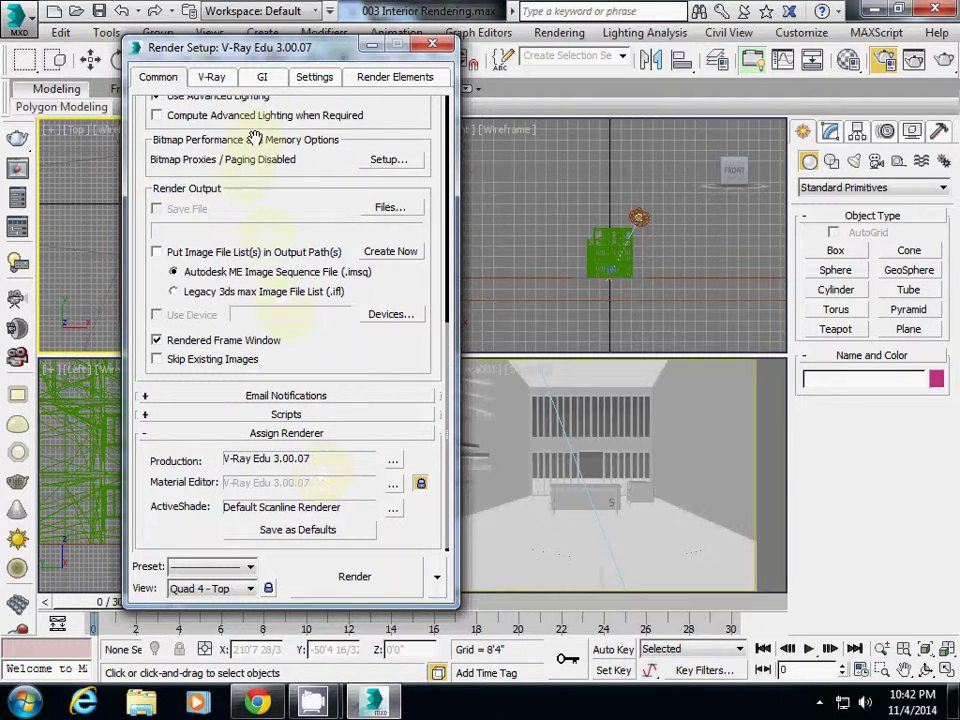
# Step: Keep Irradiance map primary and Light cache secondary on the GI tab, and show Light cache options
pyautogui.click(262, 77)
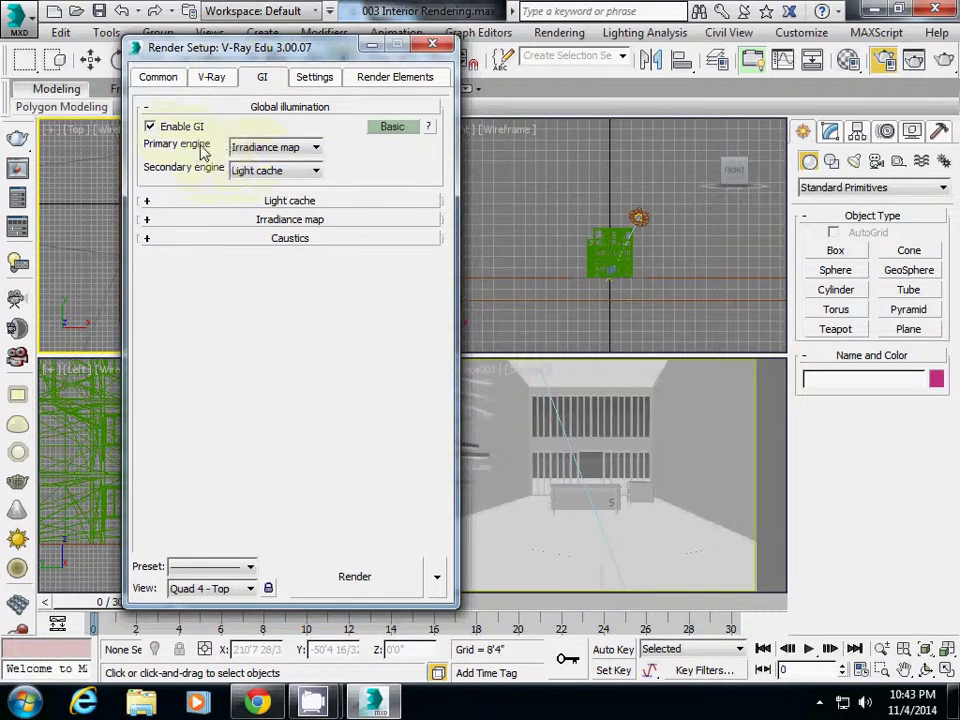
pyautogui.click(262, 148)
pyautogui.click(262, 161)
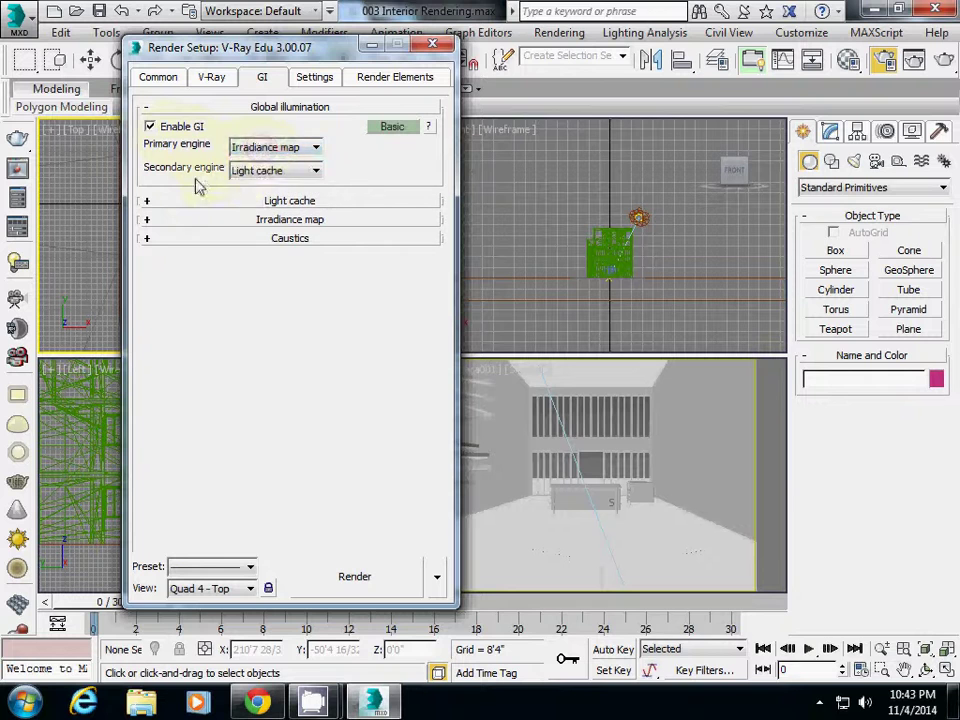
pyautogui.click(262, 171)
pyautogui.click(214, 180)
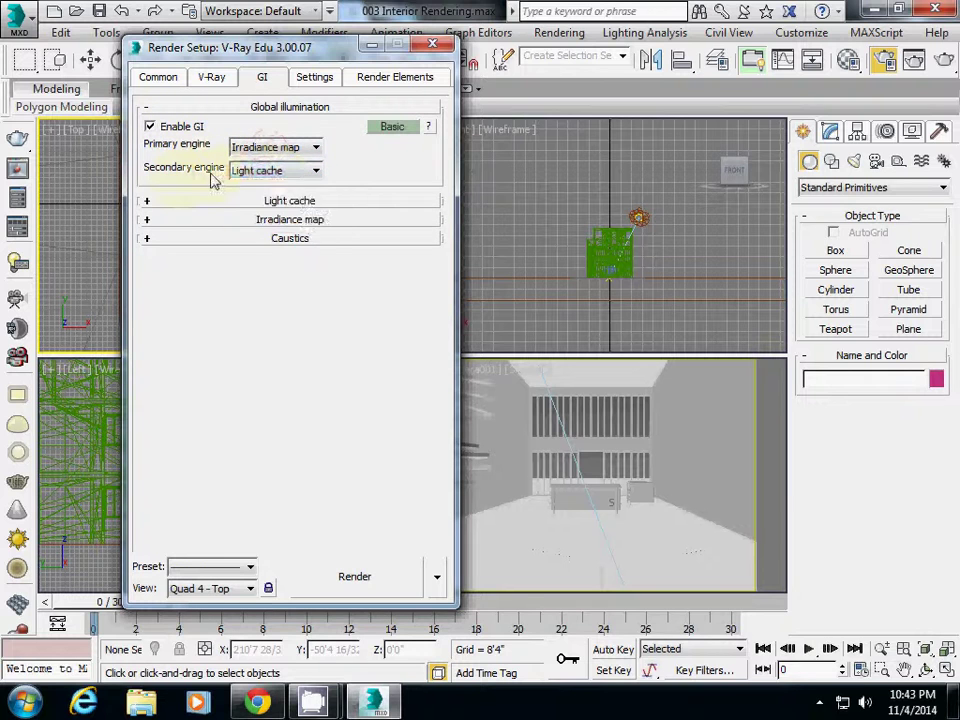
pyautogui.click(300, 202)
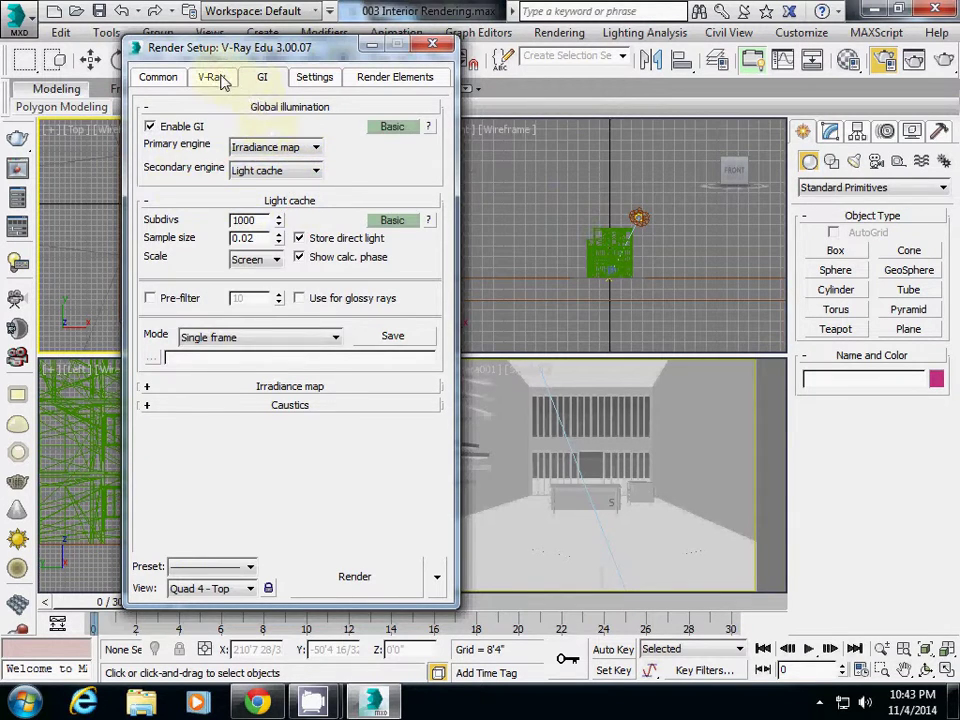
# Step: Keep the V-Ray image sampler type on Adaptive
pyautogui.click(222, 80)
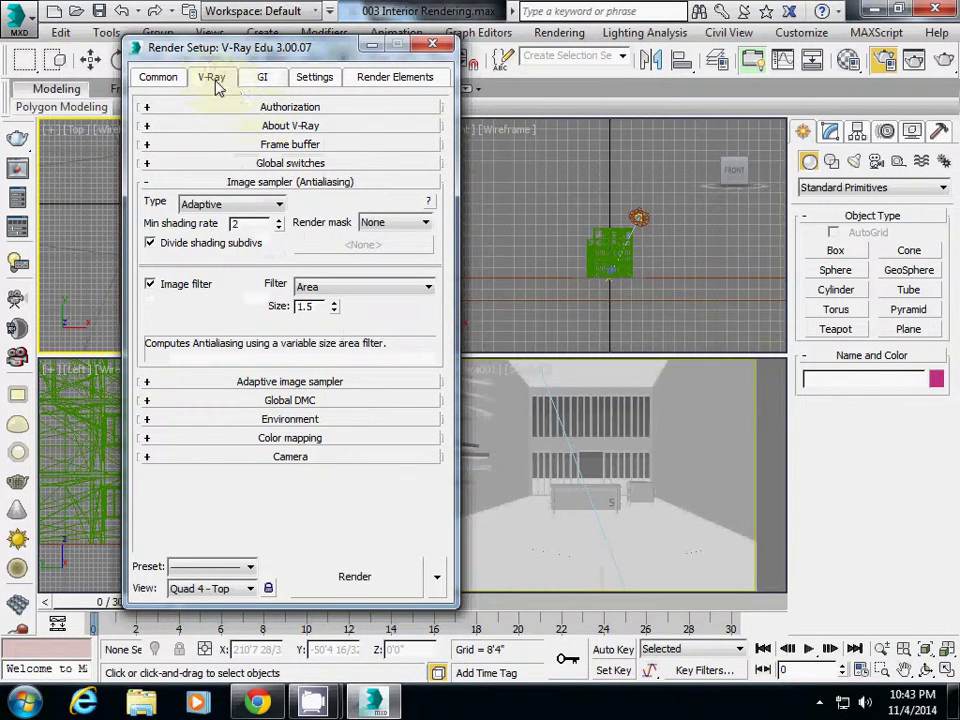
pyautogui.click(225, 208)
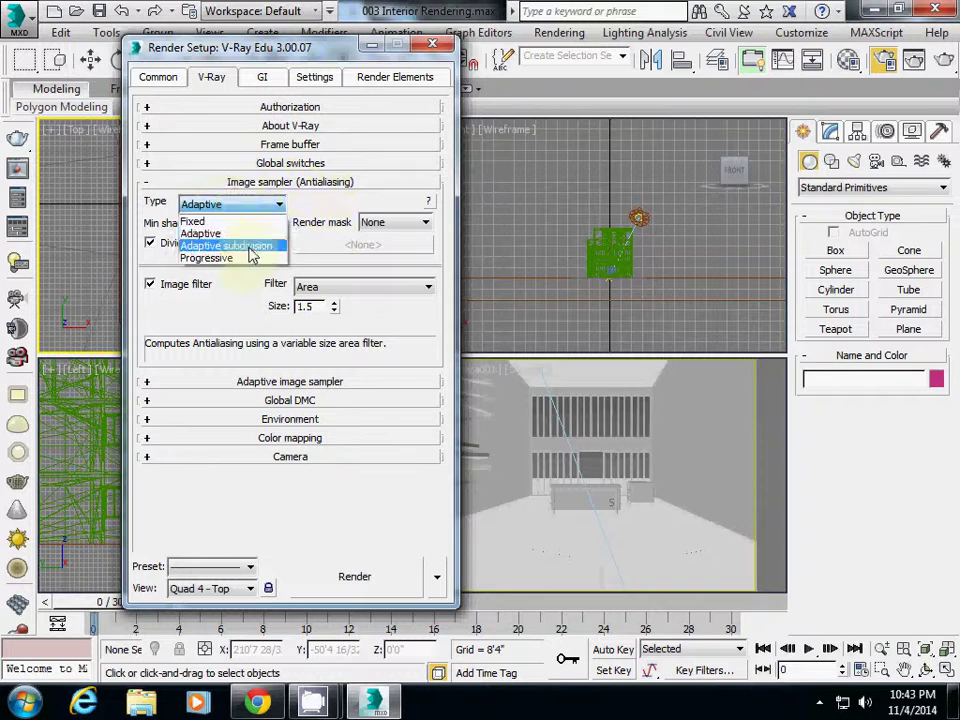
pyautogui.click(318, 210)
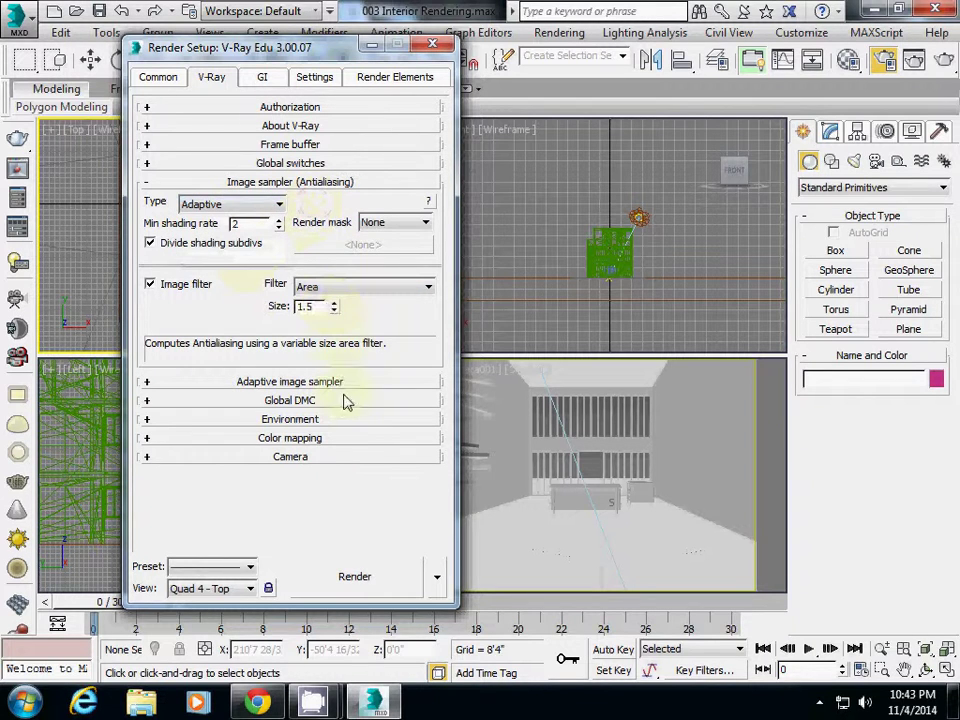
# Step: Expand the Environment rollout, showing the GI environment enabled with a light blue colour
pyautogui.click(300, 419)
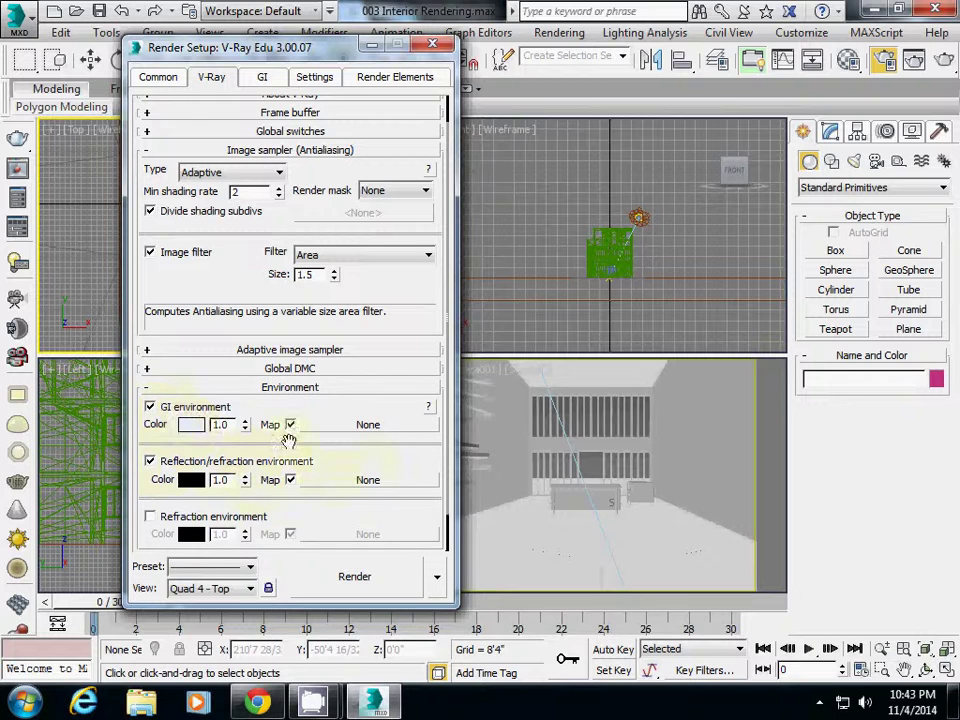
pyautogui.moveTo(228, 297); pyautogui.dragTo(230, 329)
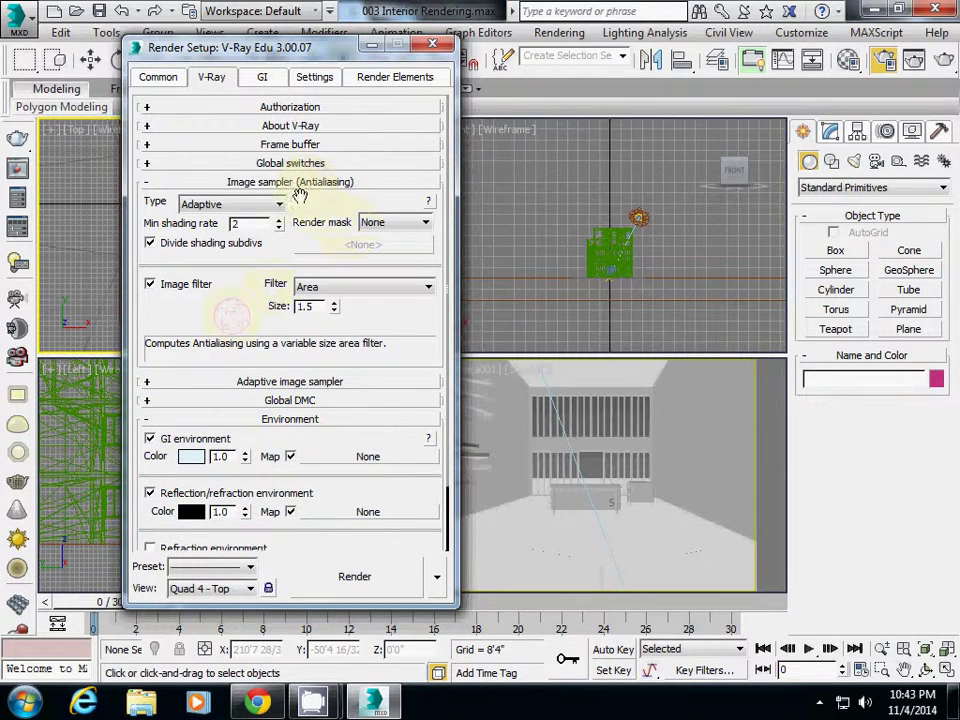
pyautogui.scroll(-2, 270, 340)
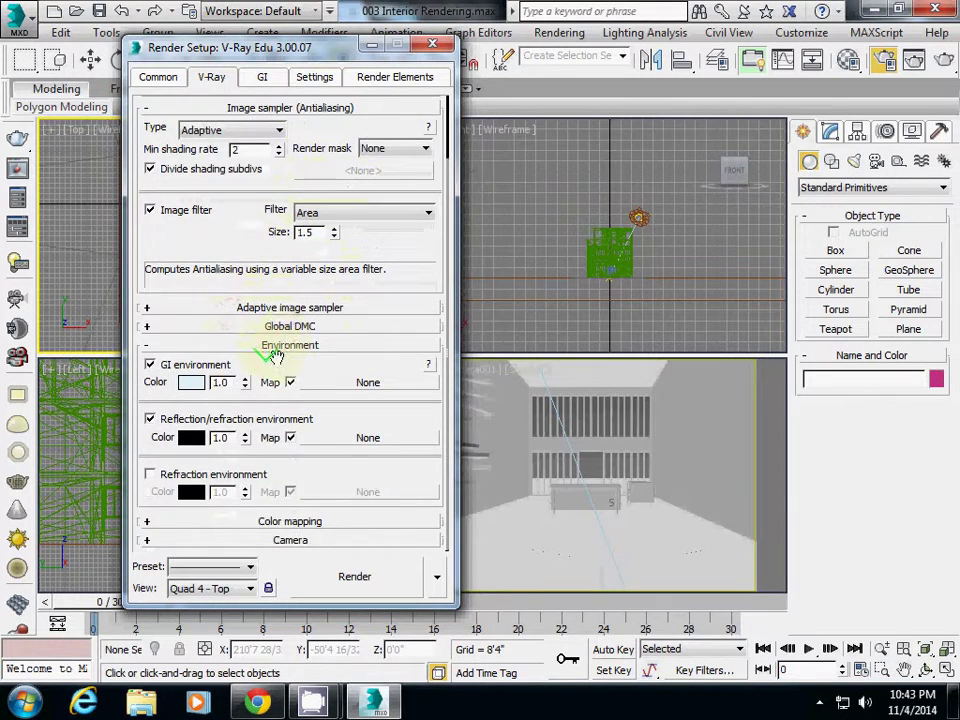
pyautogui.scroll(2, 272, 355)
# Step: Show the Default displacement options on the Settings tab, then return to the GI tab
pyautogui.click(314, 78)
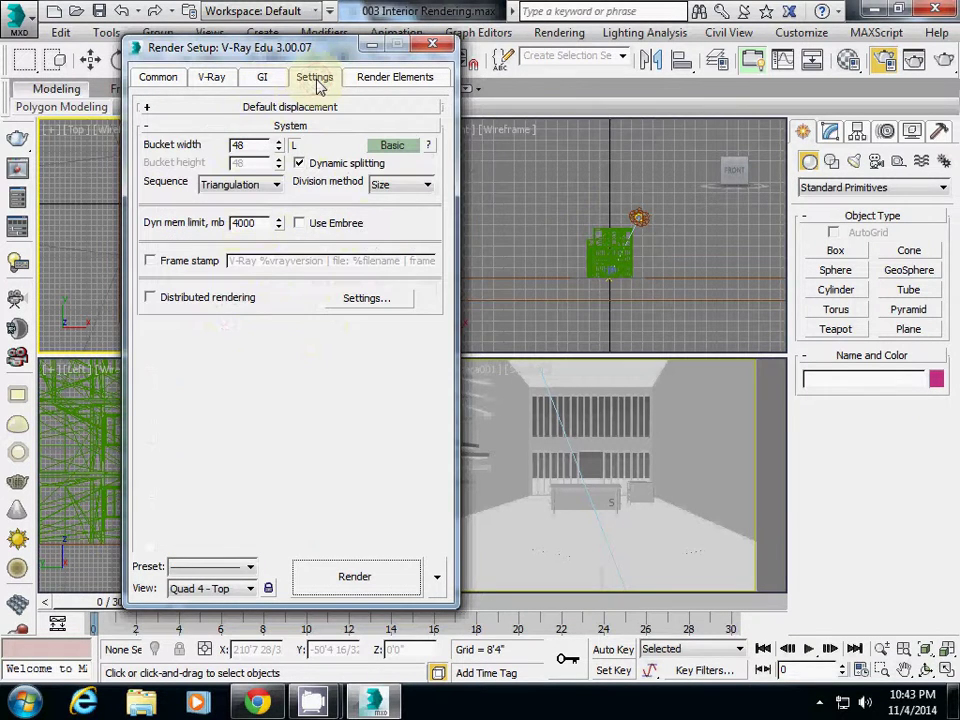
pyautogui.click(290, 106)
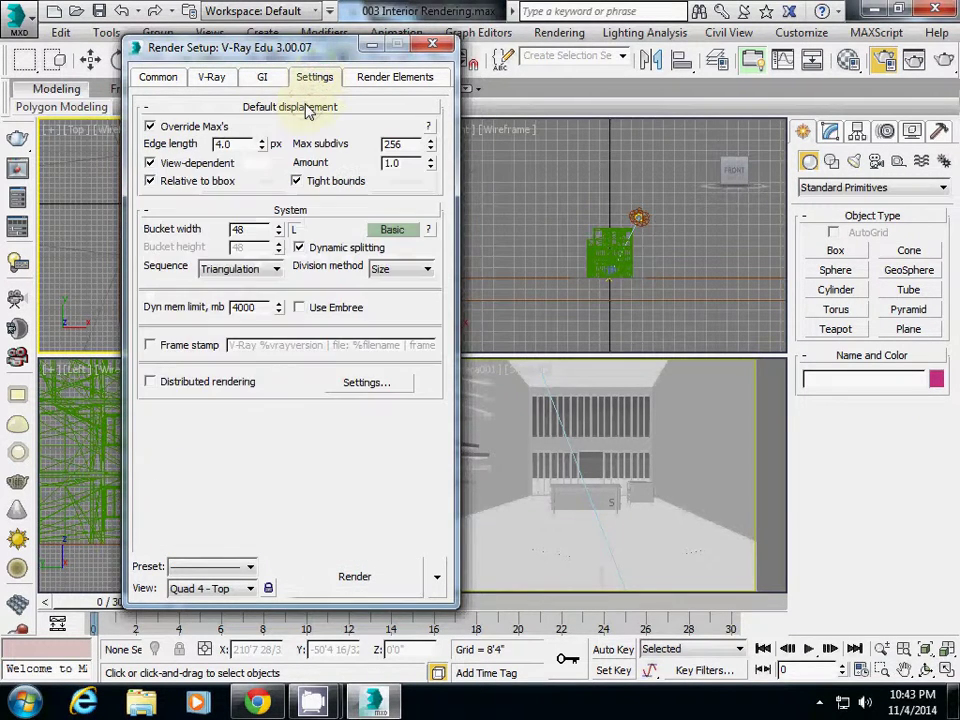
pyautogui.click(262, 77)
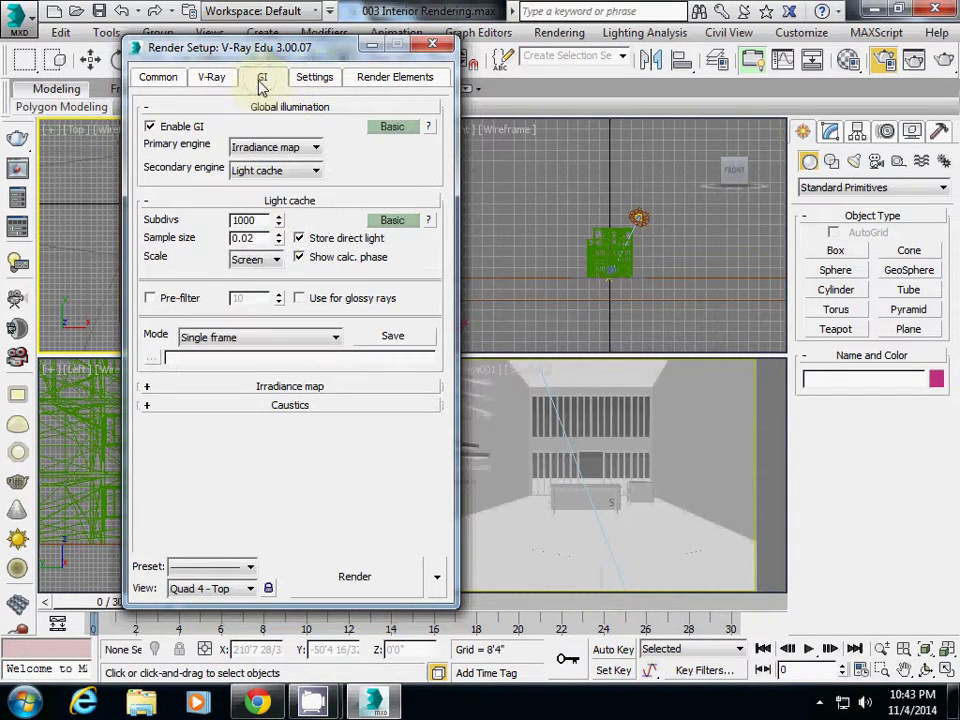
pyautogui.click(300, 172)
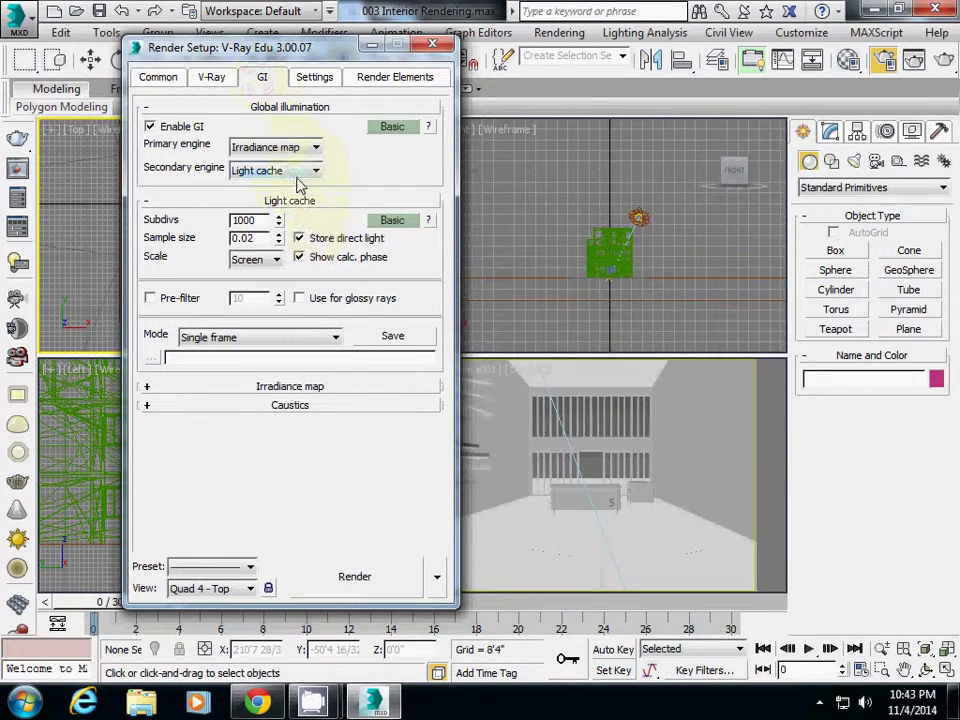
# Step: Keep the Irradiance map Current preset at Very low, then go back to the Common page
pyautogui.click(338, 393)
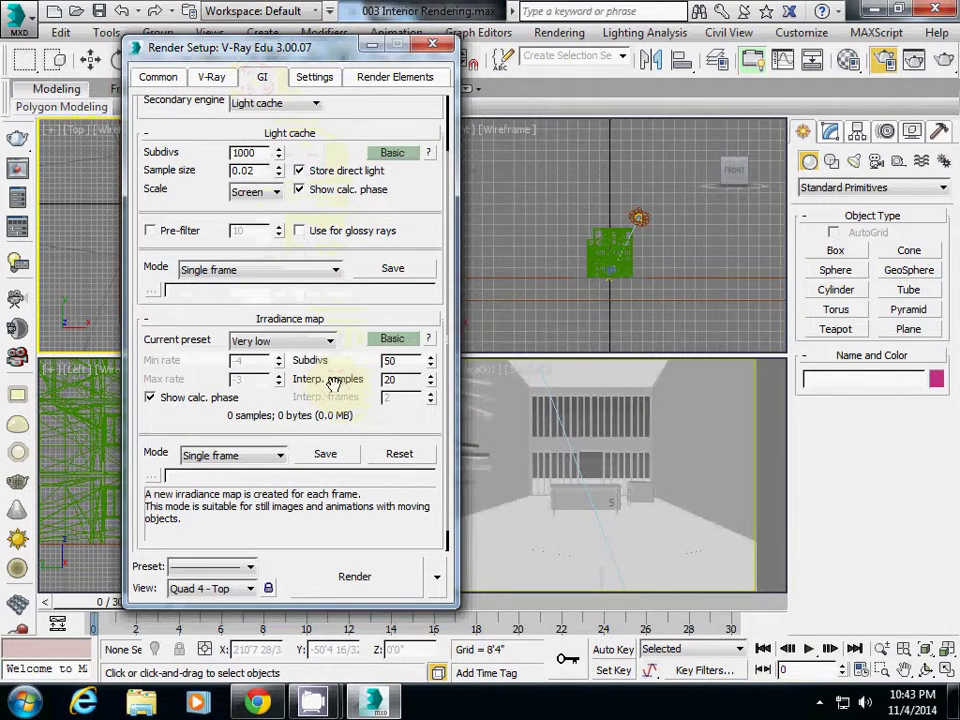
pyautogui.click(258, 341)
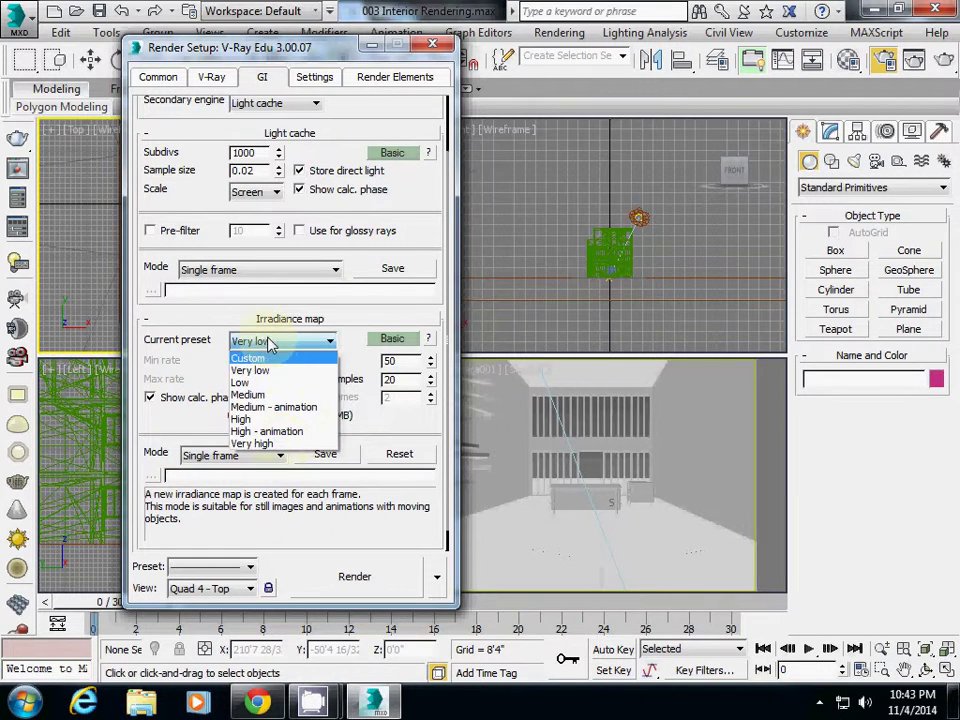
pyautogui.click(334, 268)
pyautogui.click(211, 77)
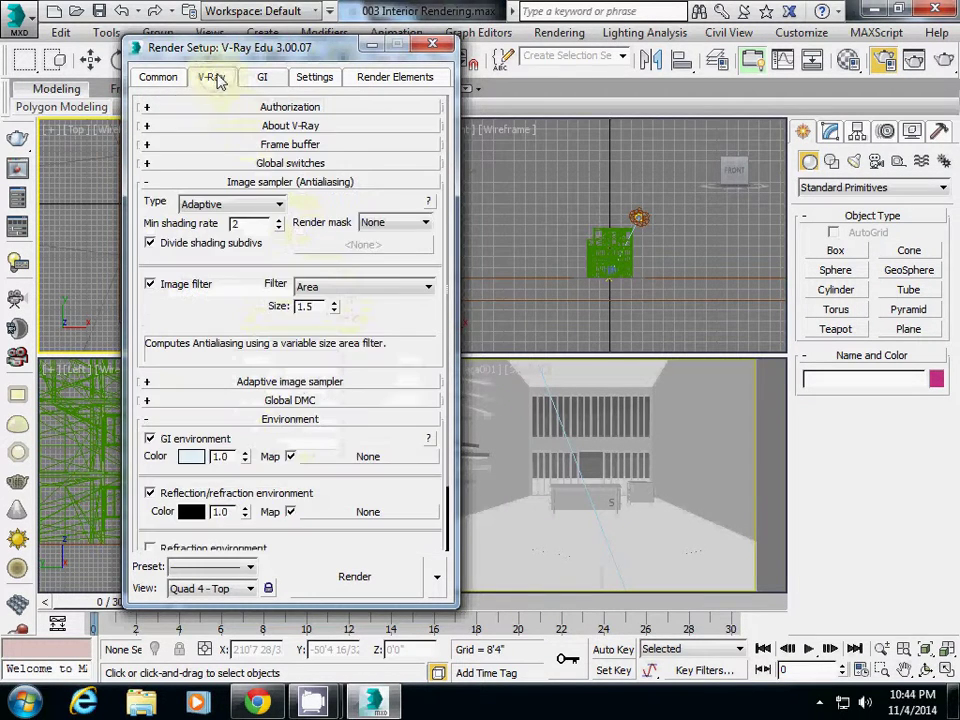
pyautogui.click(156, 77)
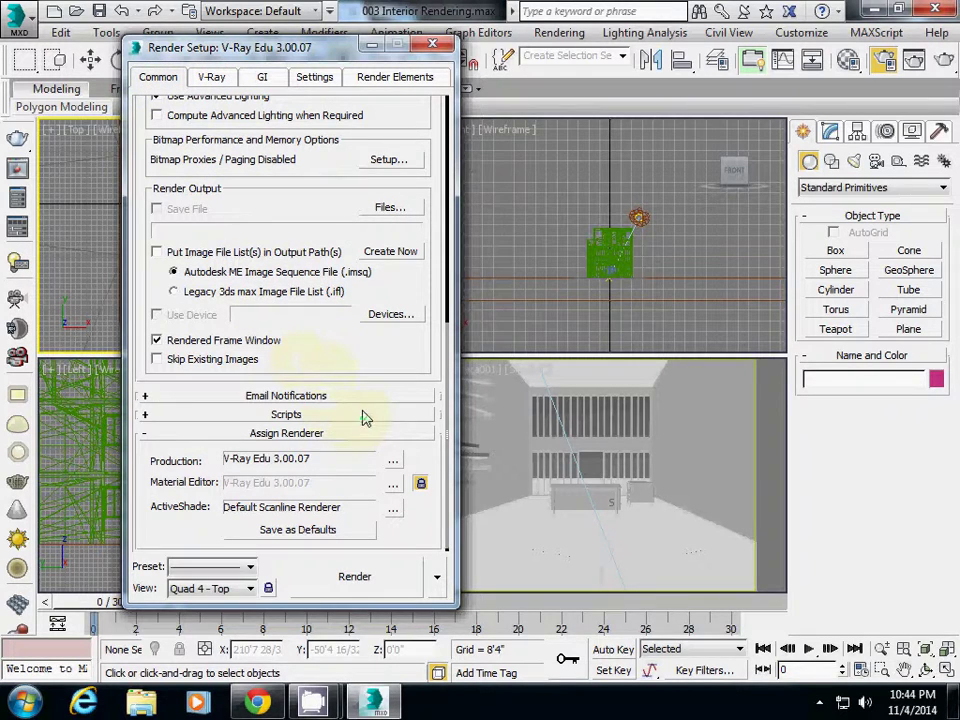
# Step: Render the Camera001 view with V-Ray at 640 x 480 and move the frame buffer aside
pyautogui.click(432, 44)
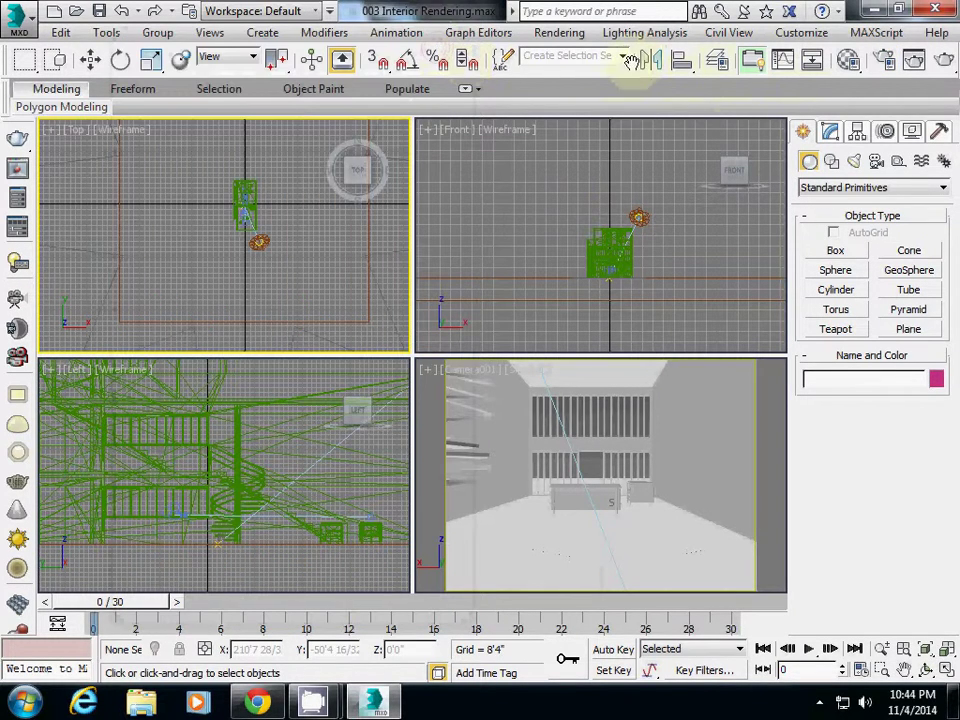
pyautogui.click(587, 372)
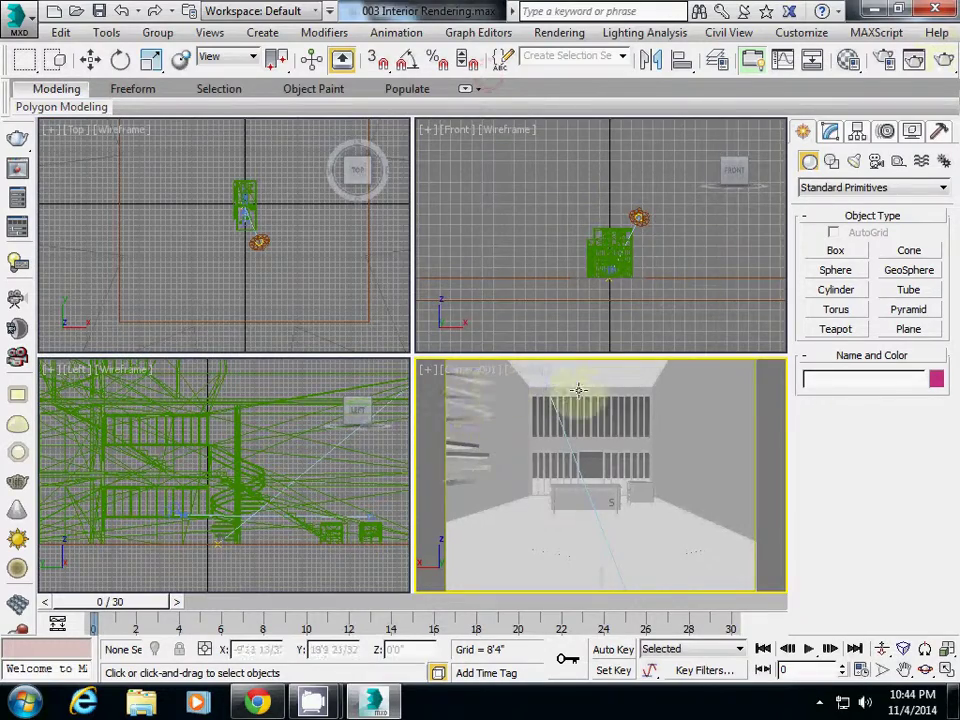
pyautogui.click(943, 59)
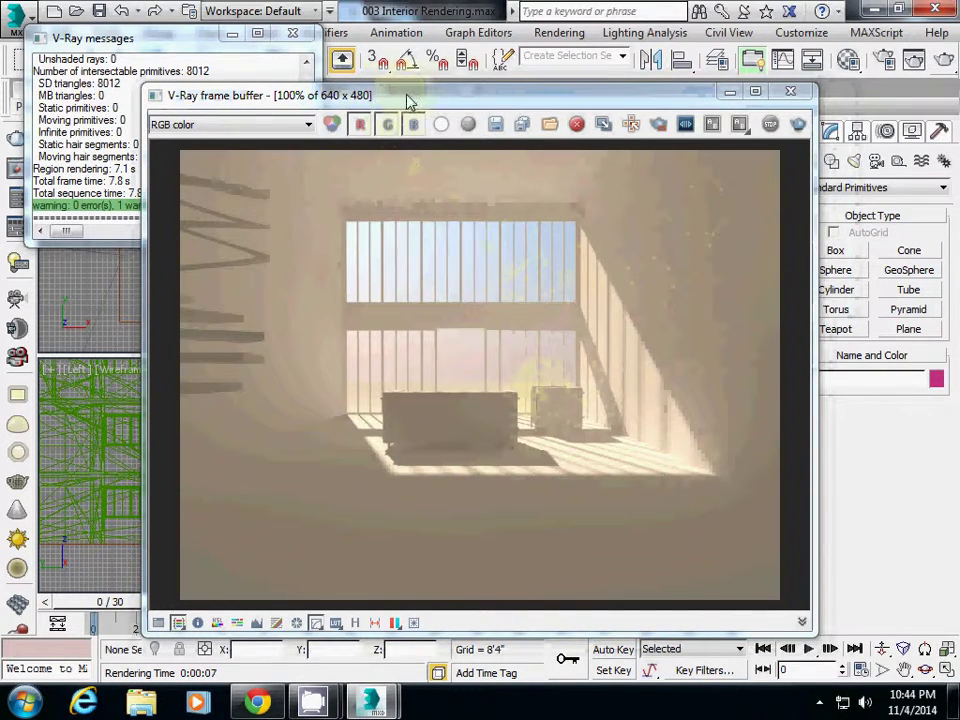
pyautogui.moveTo(408, 100); pyautogui.dragTo(536, 114)
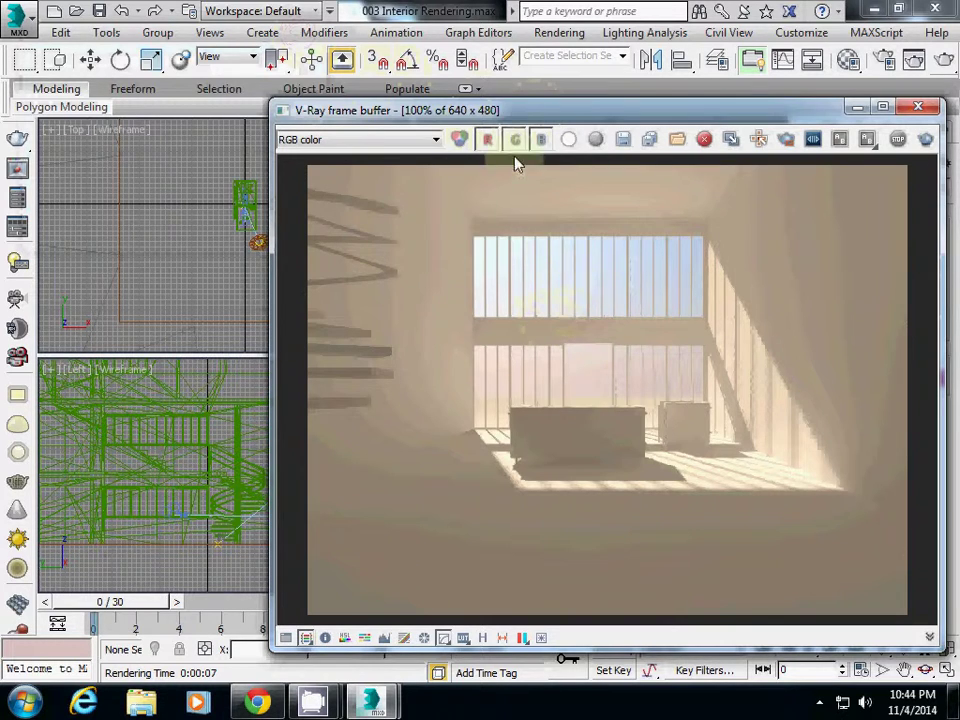
# Step: Open Environment and Effects and browse the V-Ray maps, keeping the DefaultVRaySky environment map
pyautogui.click(559, 32)
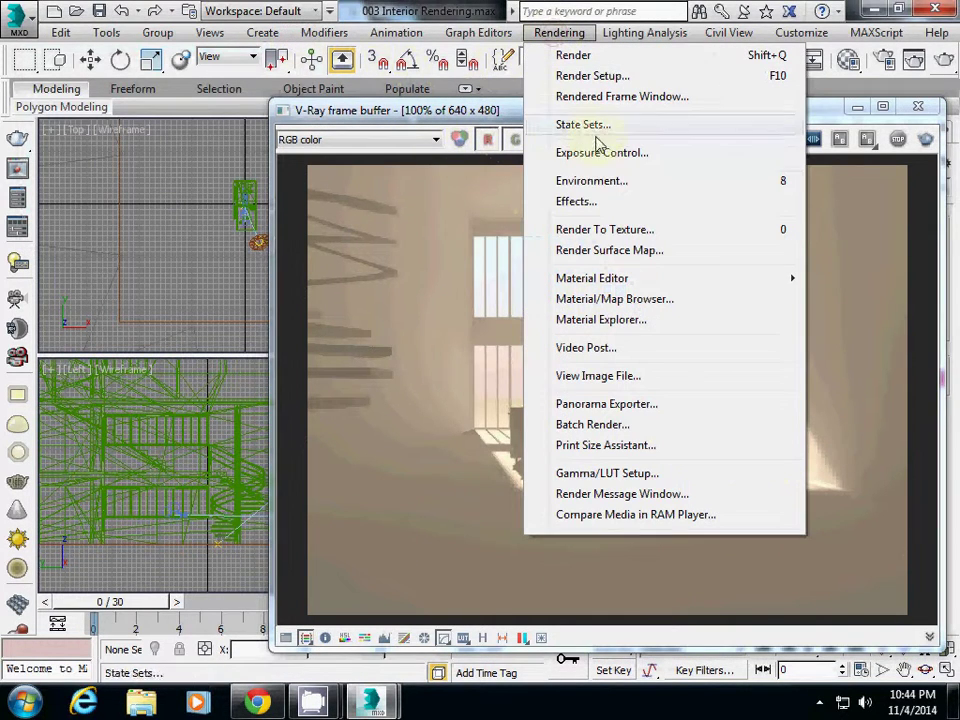
pyautogui.click(590, 181)
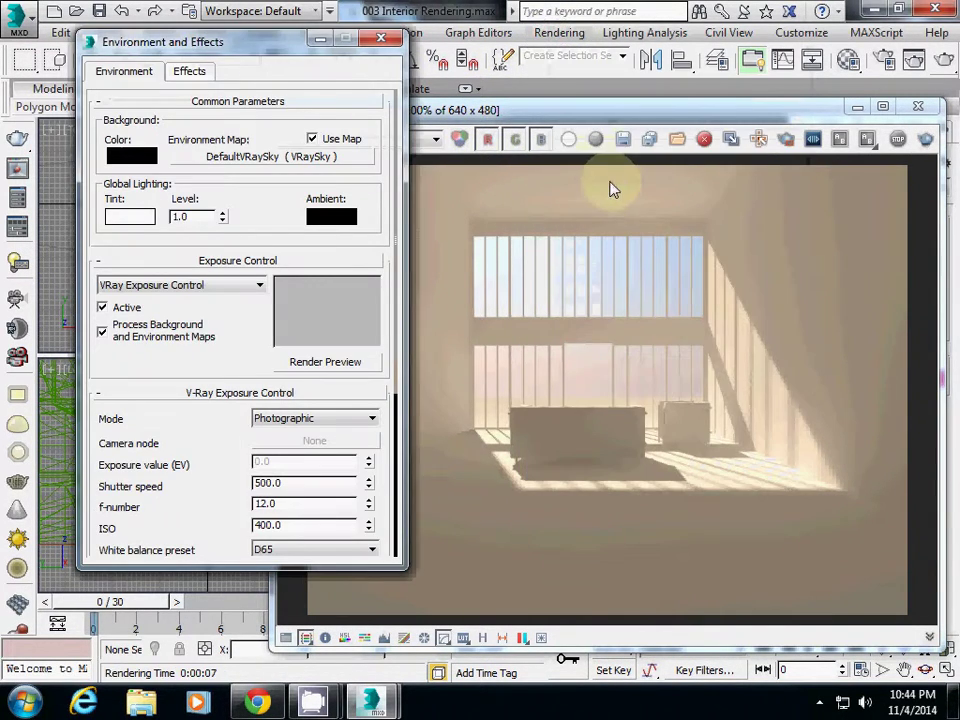
pyautogui.moveTo(189, 41); pyautogui.dragTo(130, 60)
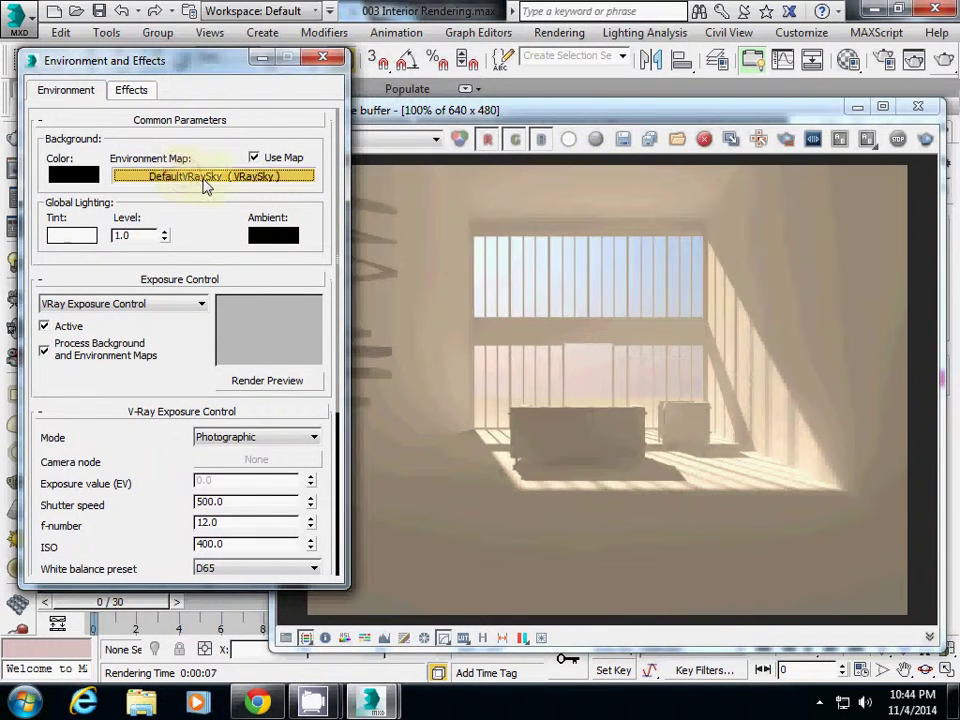
pyautogui.click(208, 180)
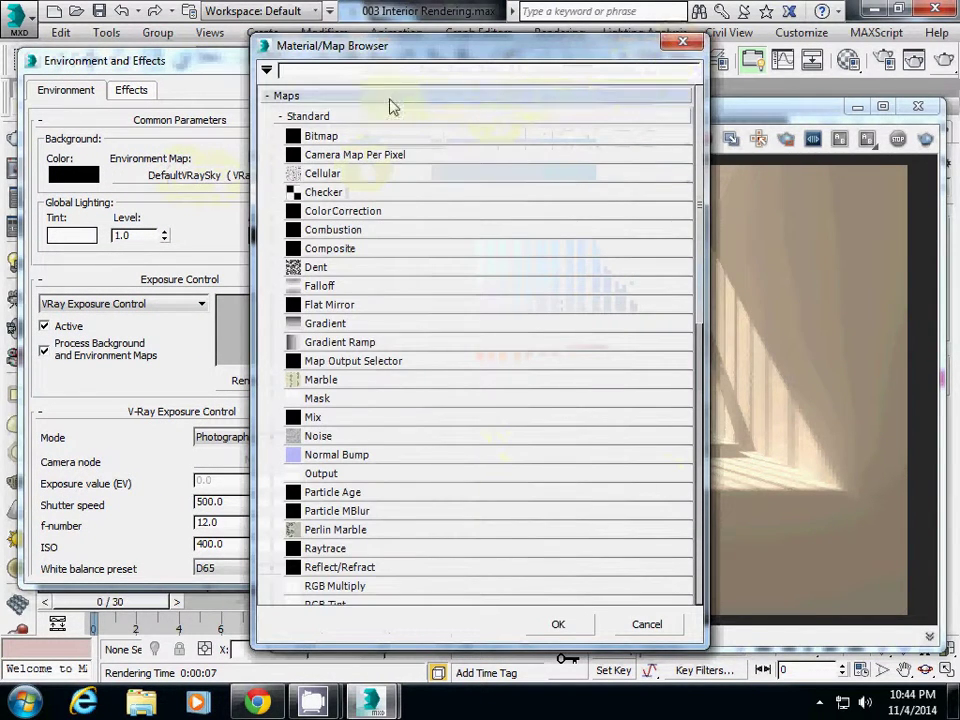
pyautogui.click(283, 117)
pyautogui.click(291, 141)
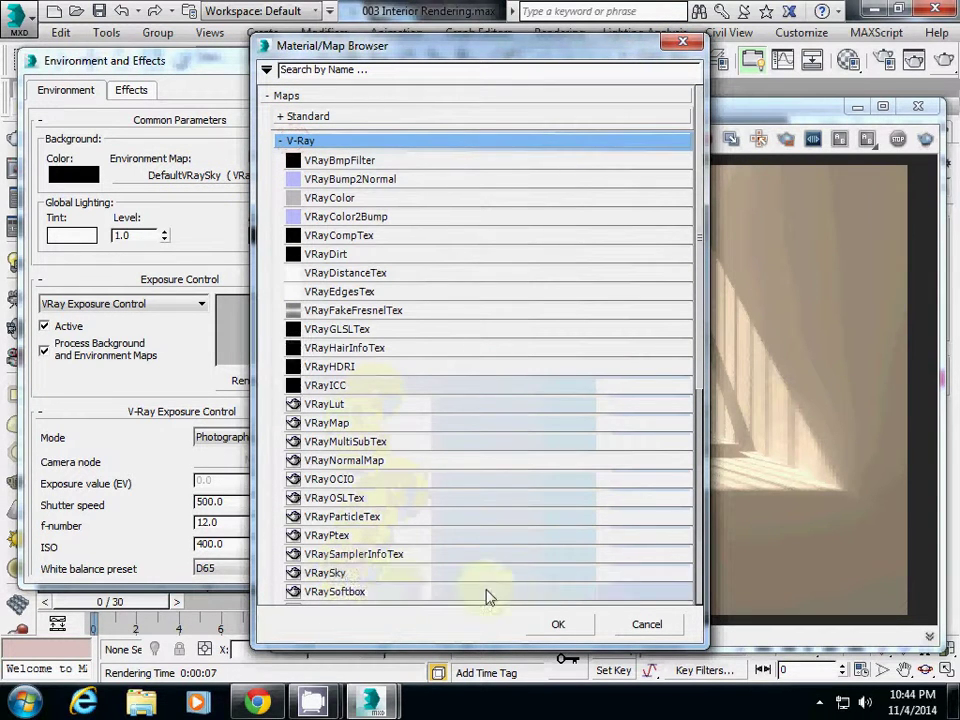
pyautogui.click(650, 626)
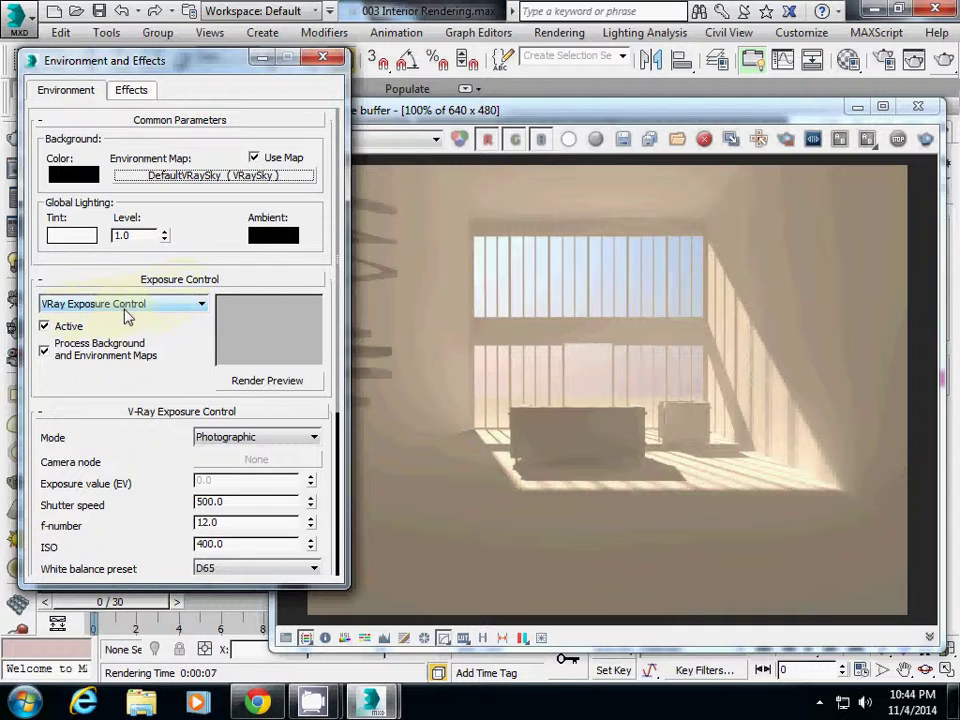
# Step: Raise the V-Ray Exposure Control ISO to 800 and re-render the camera view
pyautogui.scroll(-3, 154, 340)
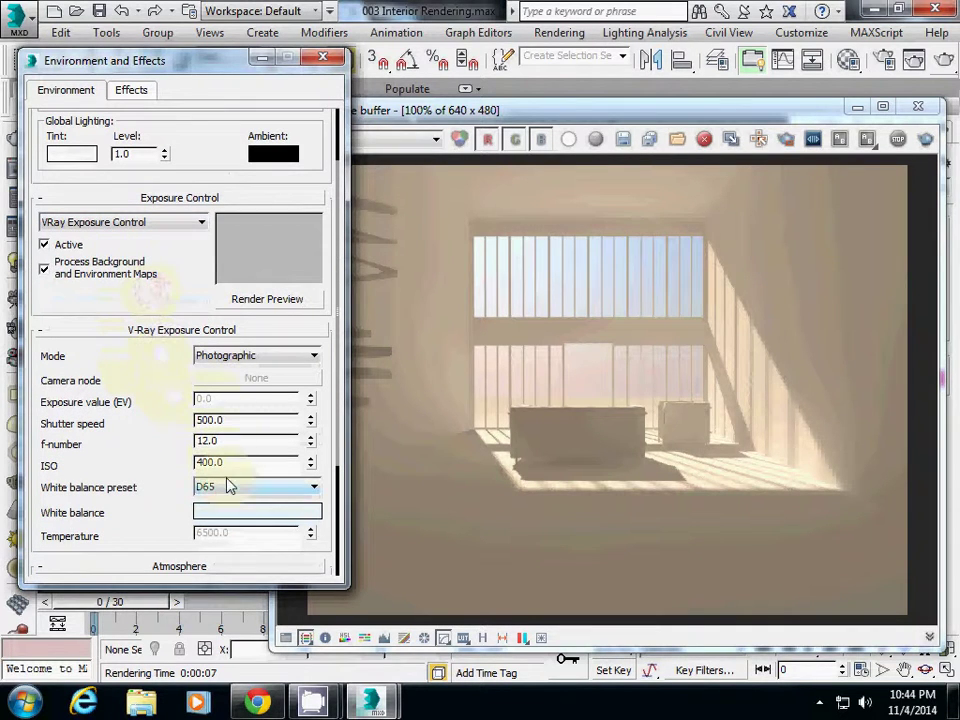
pyautogui.moveTo(237, 463); pyautogui.dragTo(177, 463)
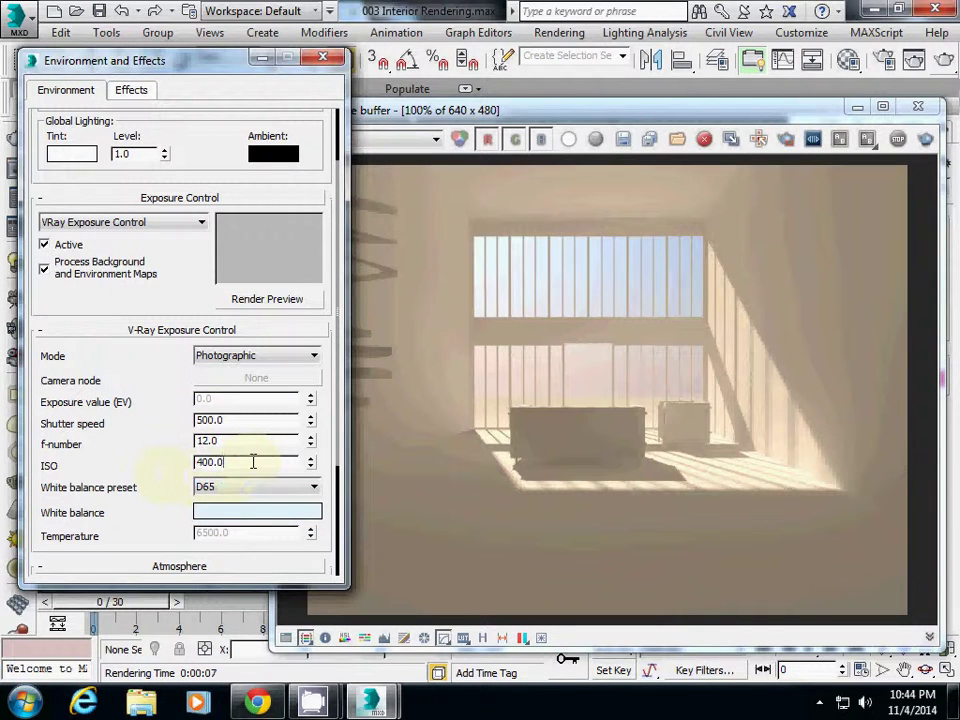
pyautogui.moveTo(252, 462); pyautogui.dragTo(167, 462)
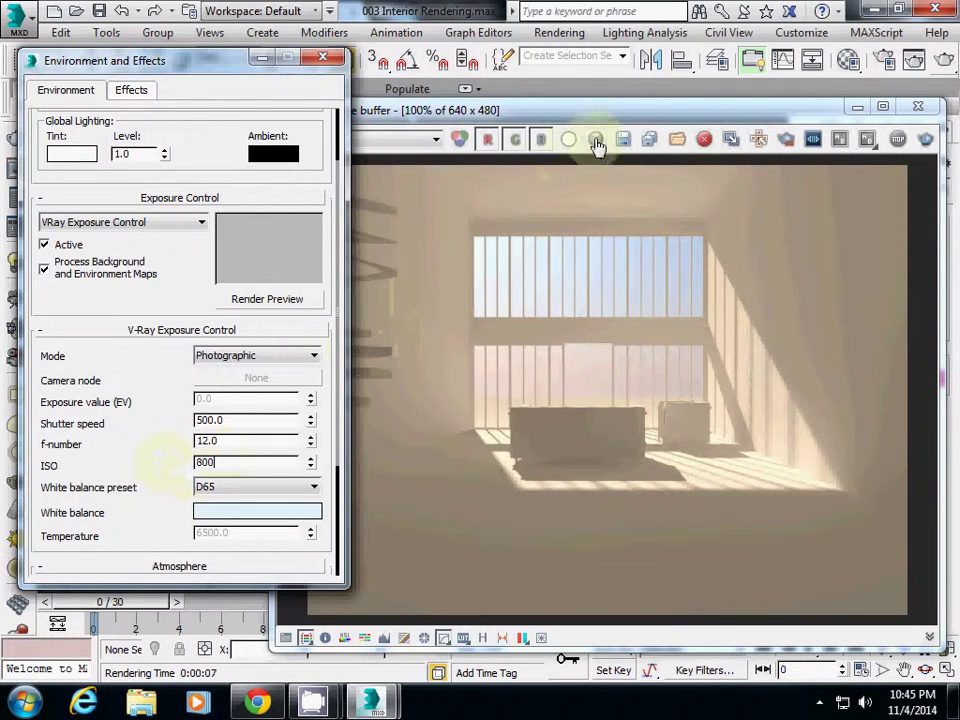
pyautogui.click(713, 116)
pyautogui.moveTo(713, 116); pyautogui.dragTo(620, 128)
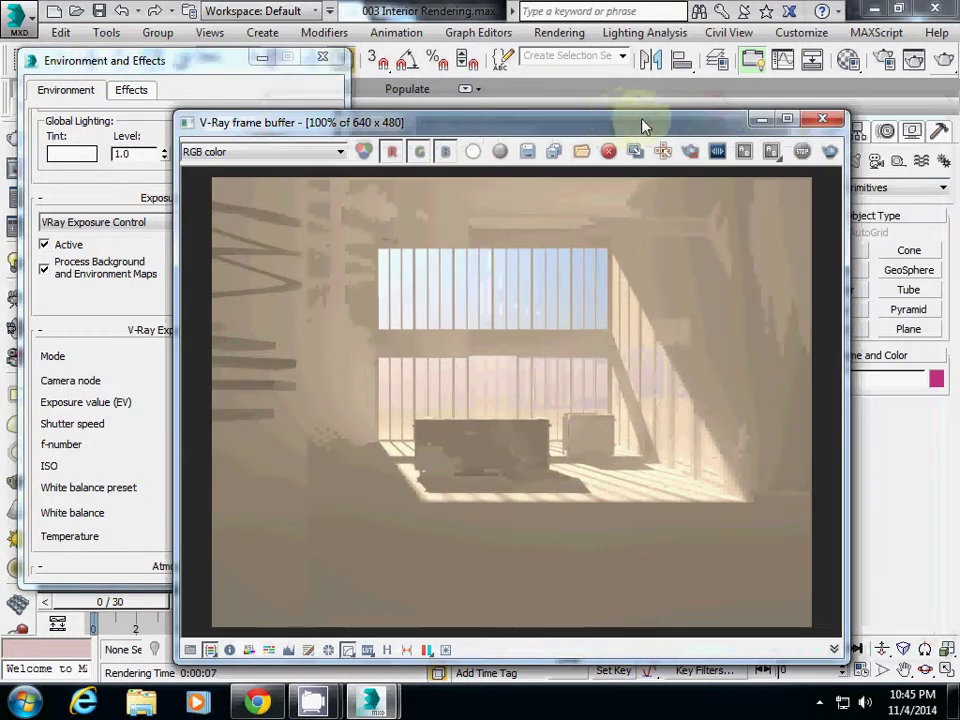
pyautogui.click(943, 60)
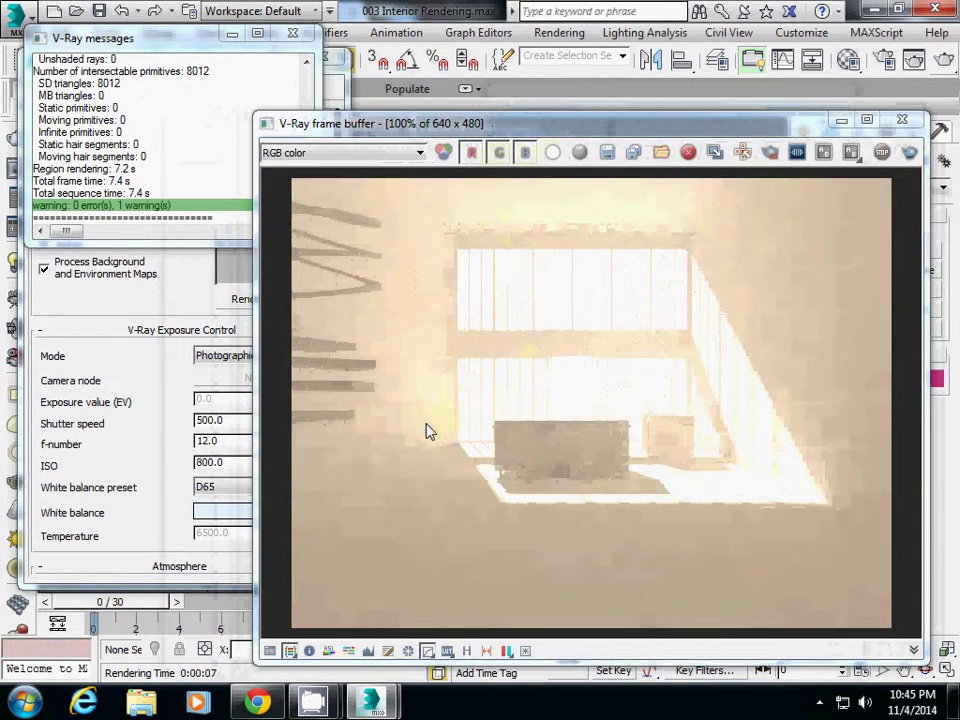
# Step: Set the exposure f-number to 14 and re-render
pyautogui.click(166, 453)
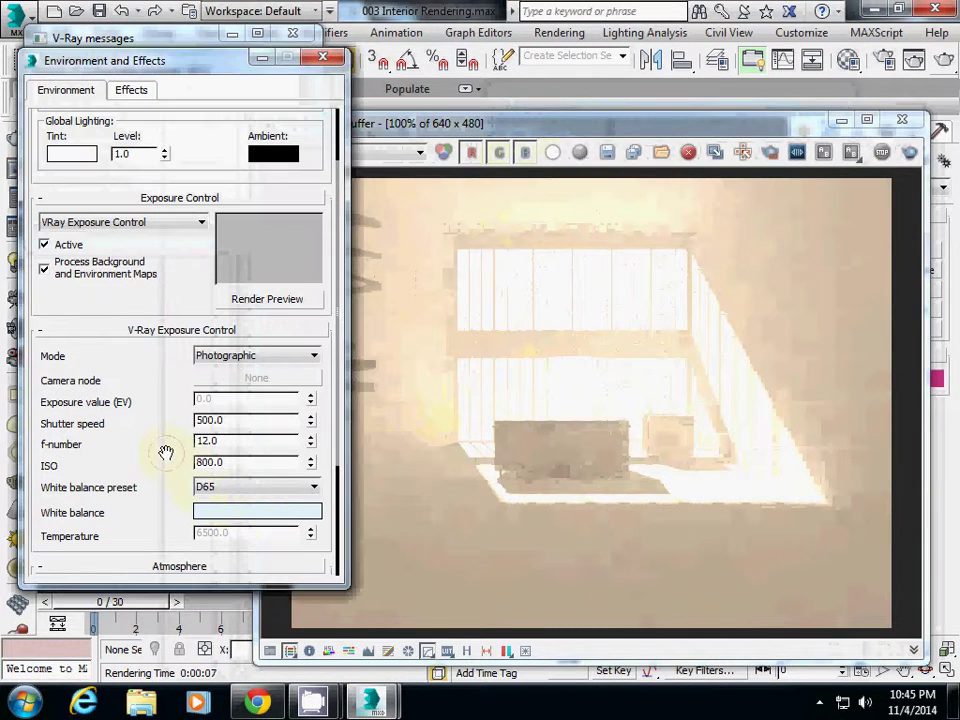
pyautogui.doubleClick(236, 441)
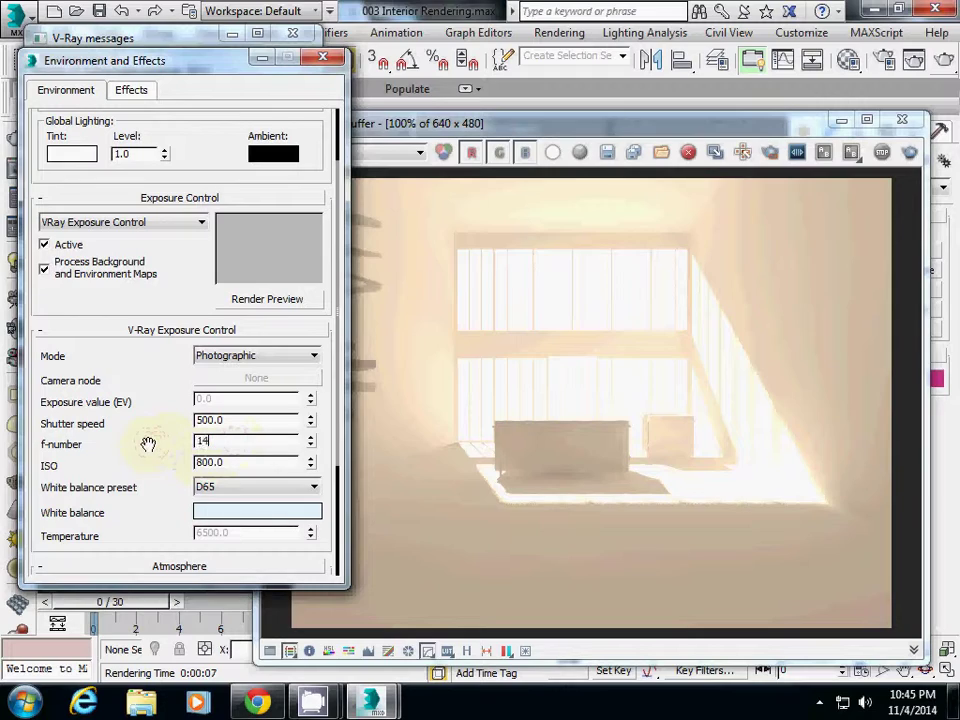
pyautogui.click(914, 60)
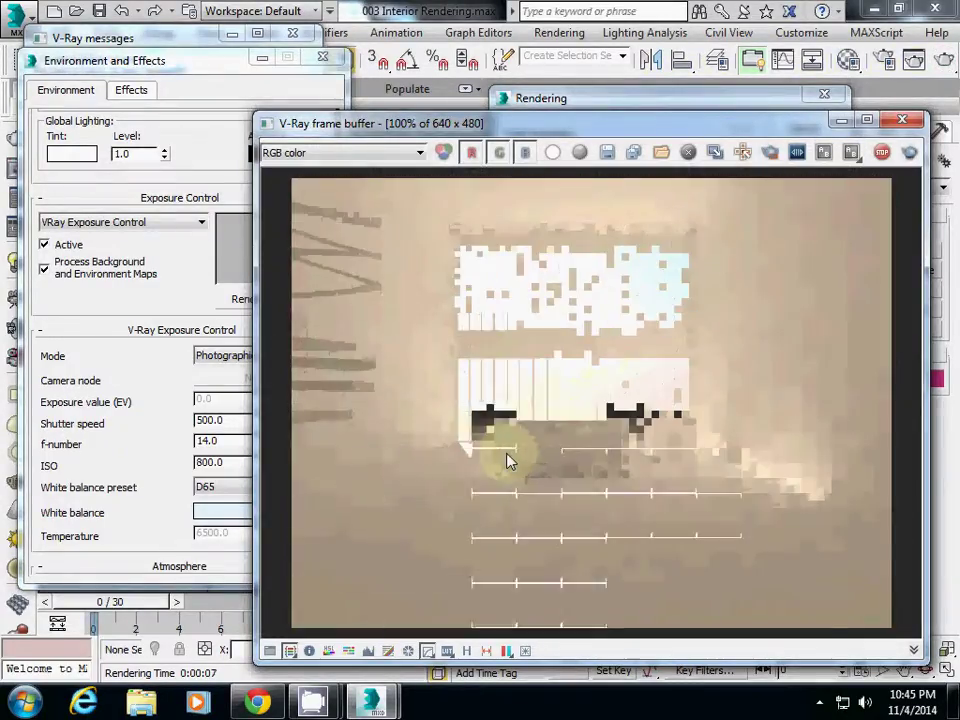
# Step: Set the exposure shutter speed to 600 and re-render
pyautogui.click(163, 440)
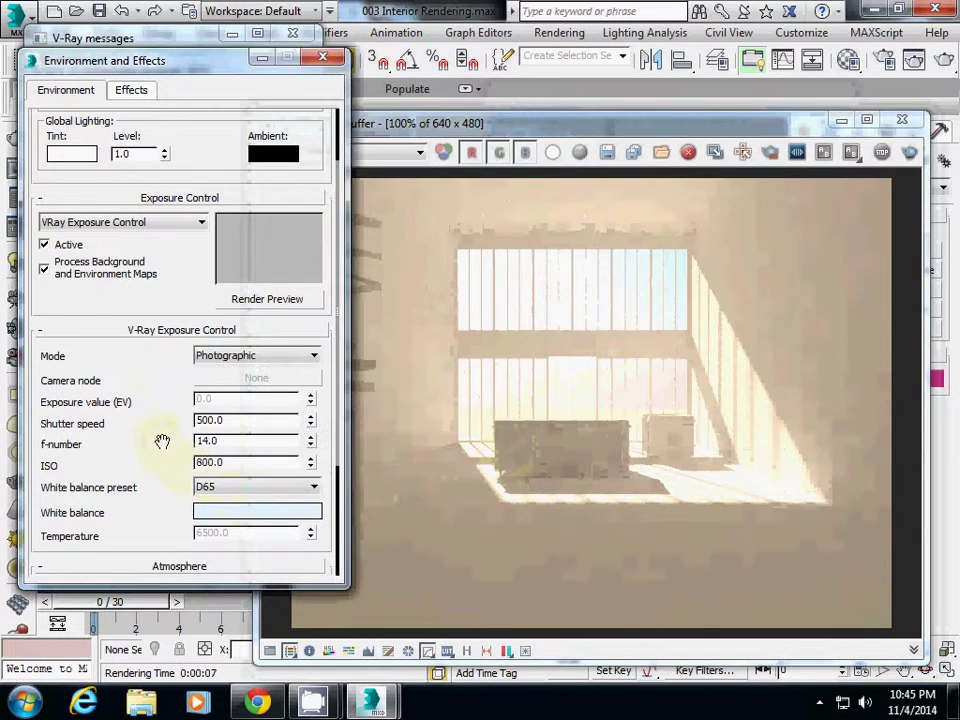
pyautogui.doubleClick(230, 423)
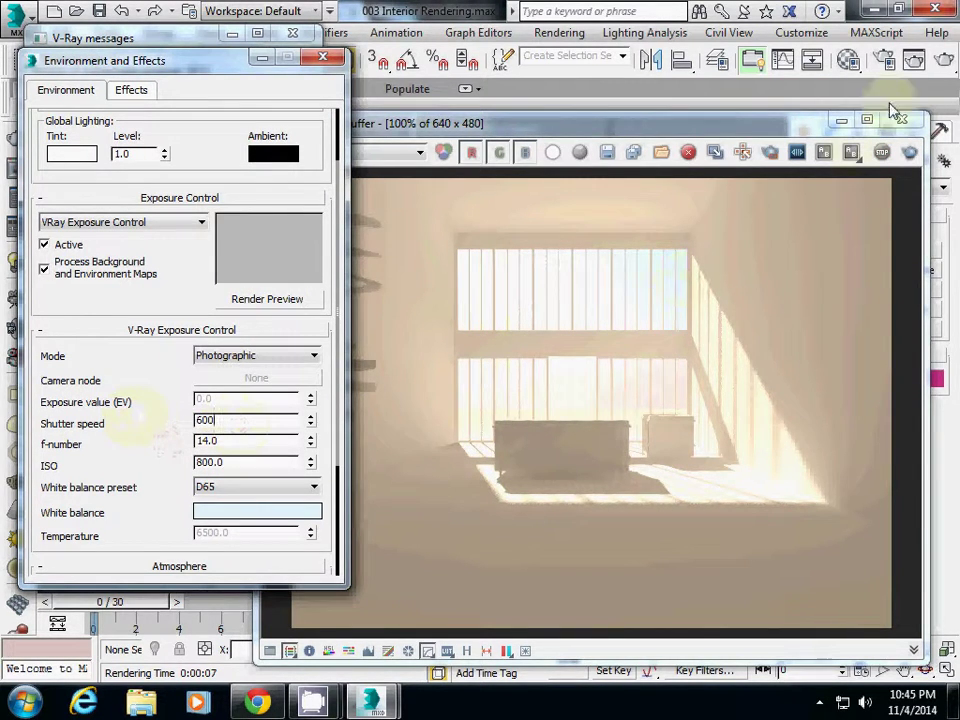
pyautogui.click(944, 58)
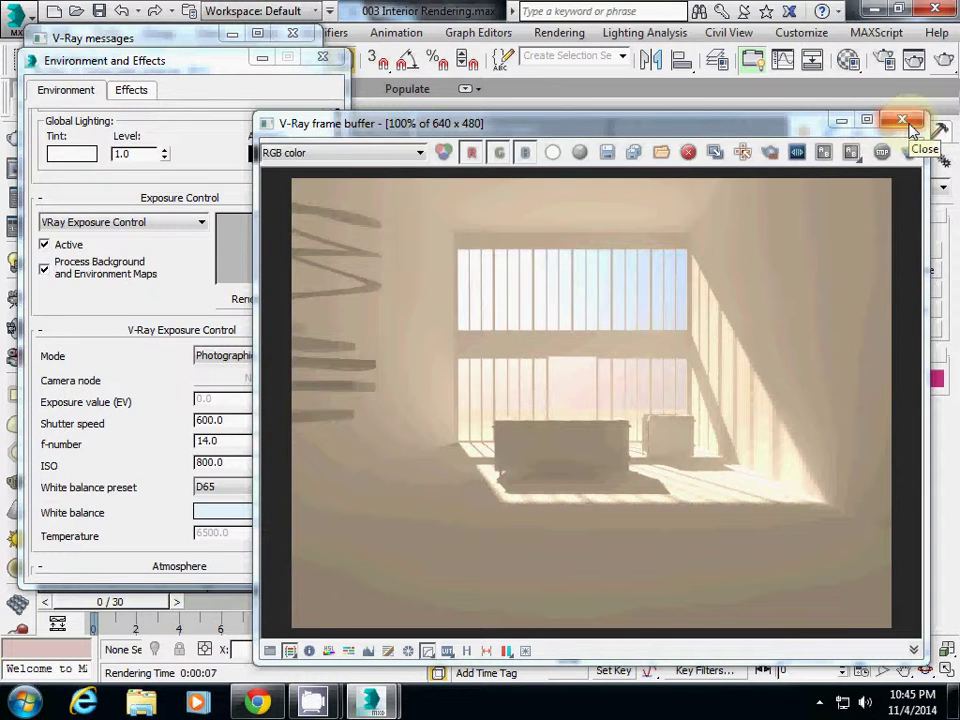
# Step: Close the Environment and Effects dialog, leaving the render and V-Ray log visible
pyautogui.click(233, 95)
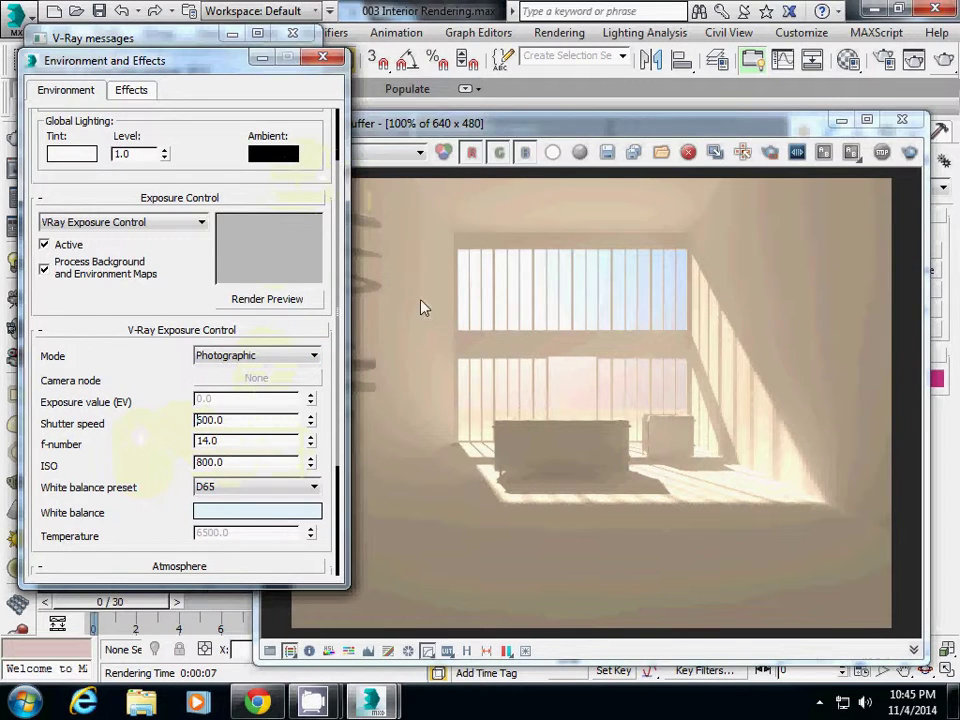
pyautogui.click(322, 56)
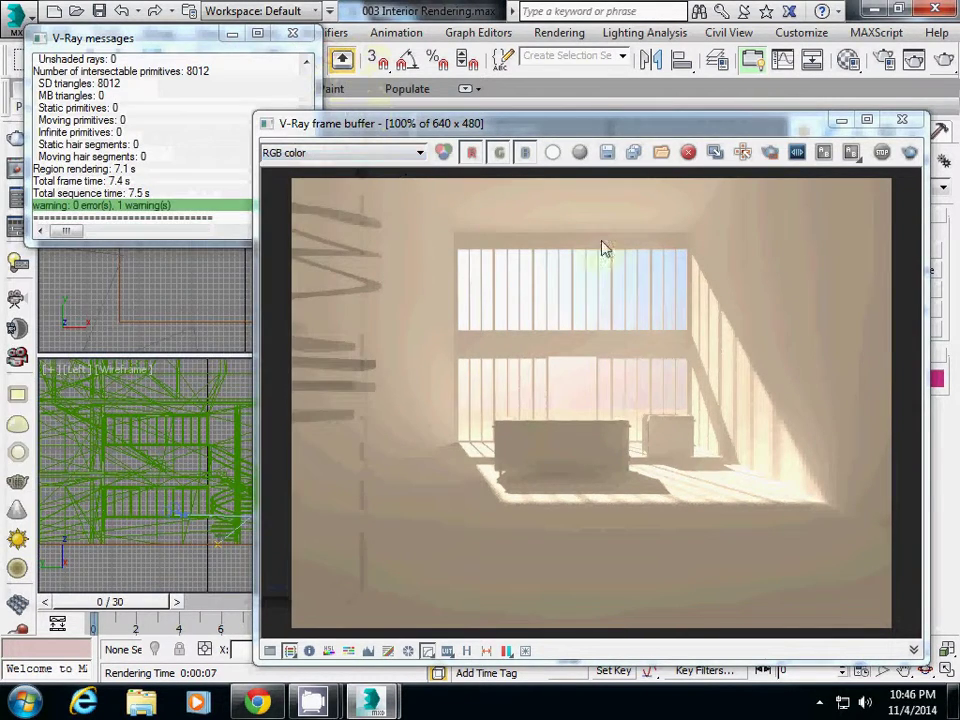